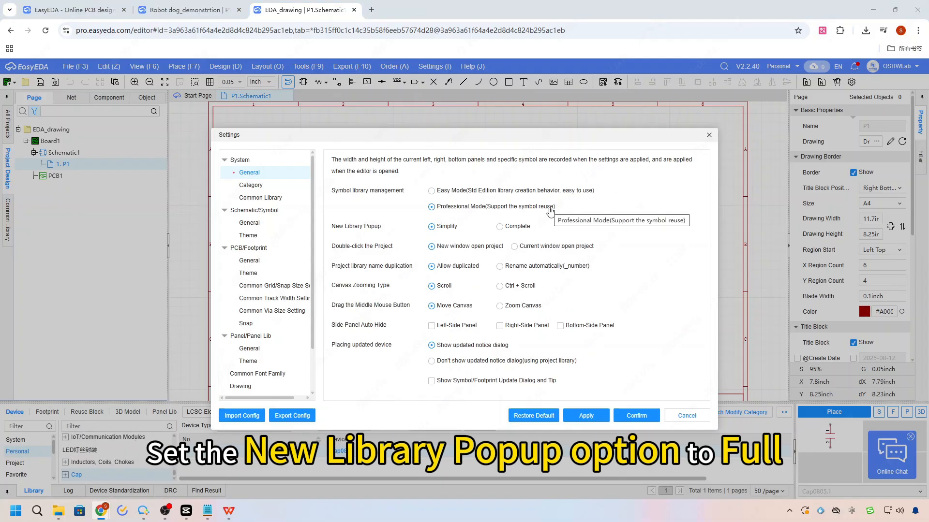
Set the New Library Popup option to Complete and save the system settings.
{"action": "left_click", "coordinate": [499, 227]}
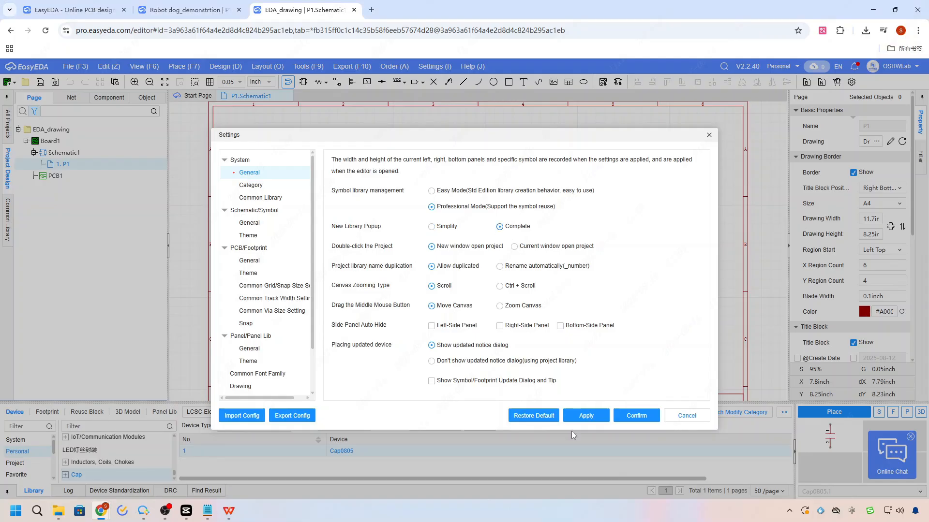
{"action": "left_click", "coordinate": [585, 416]}
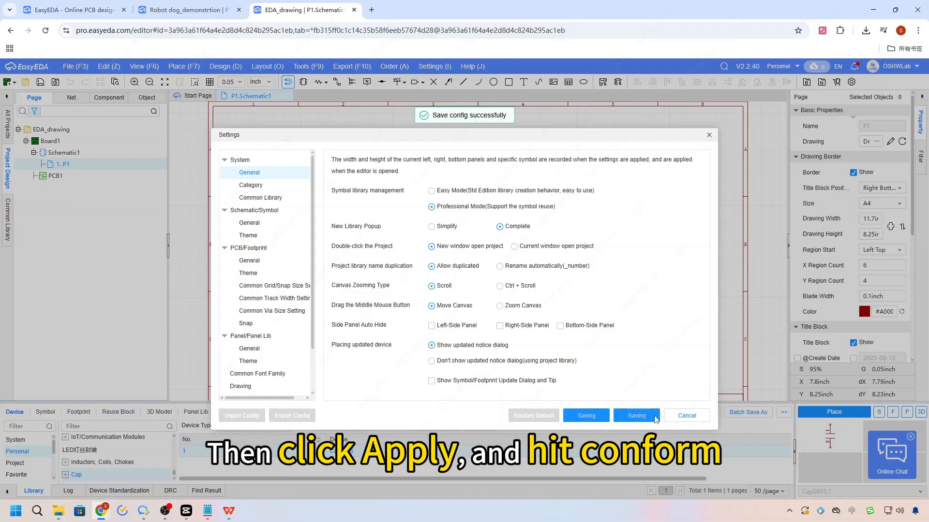
{"action": "left_click", "coordinate": [636, 416]}
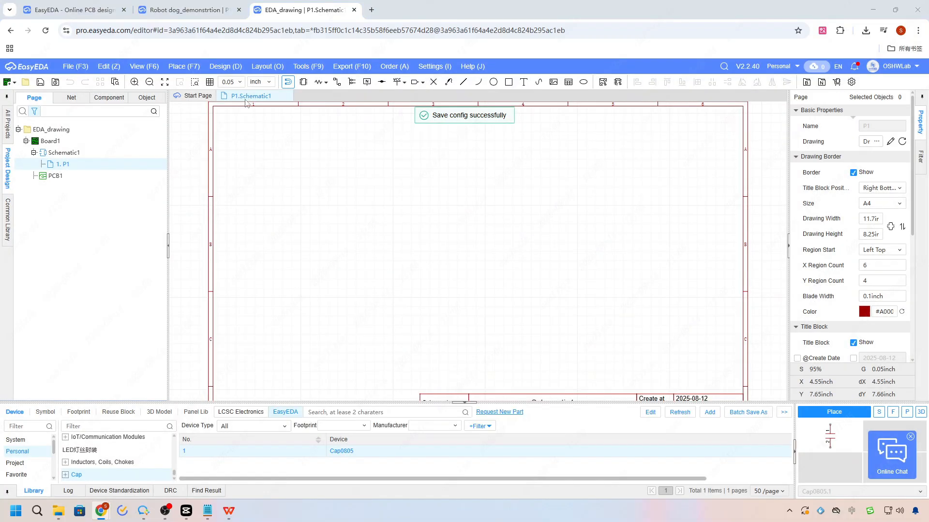
Start a new component and name the device CH340N_EasyEDA.
{"action": "left_click", "coordinate": [77, 66]}
{"action": "mouse_move", "coordinate": [95, 78]}
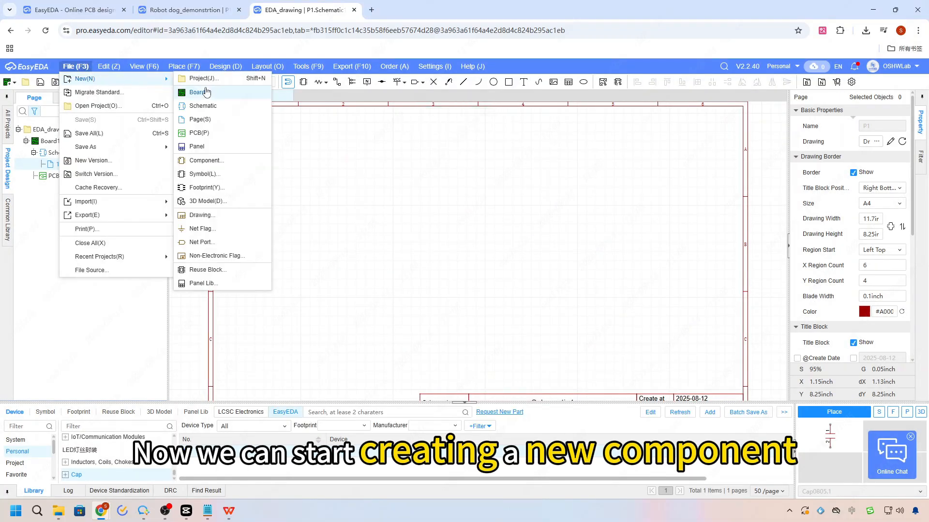
{"action": "left_click", "coordinate": [222, 160]}
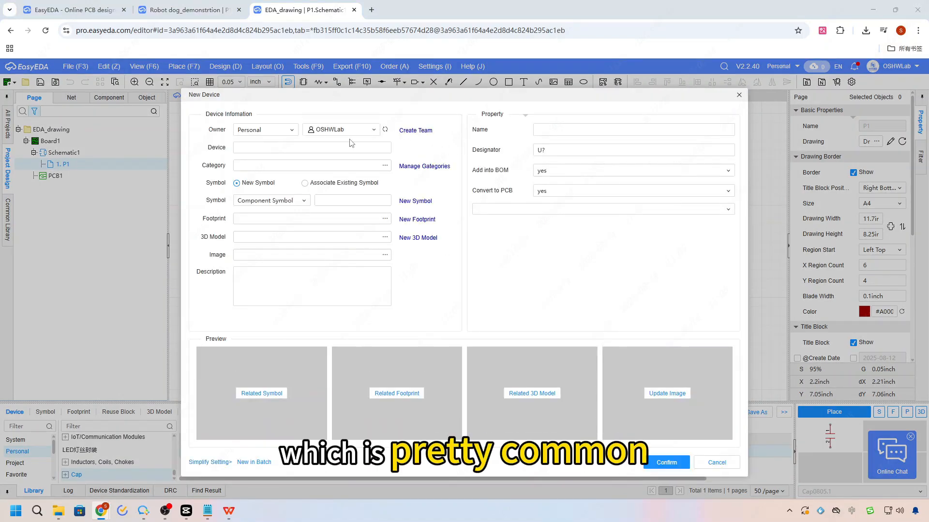
{"action": "left_click", "coordinate": [272, 148]}
{"action": "type", "text": "CH340N"}
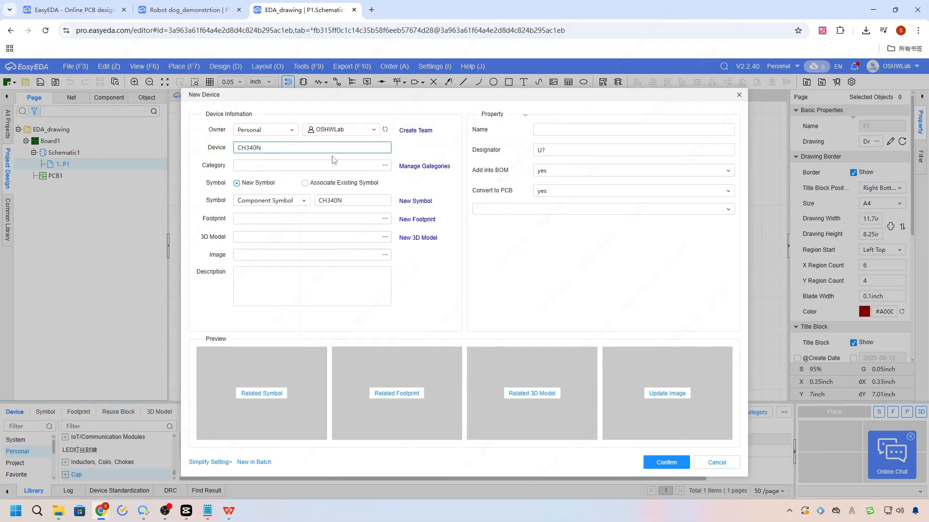
{"action": "type", "text": "_e"}
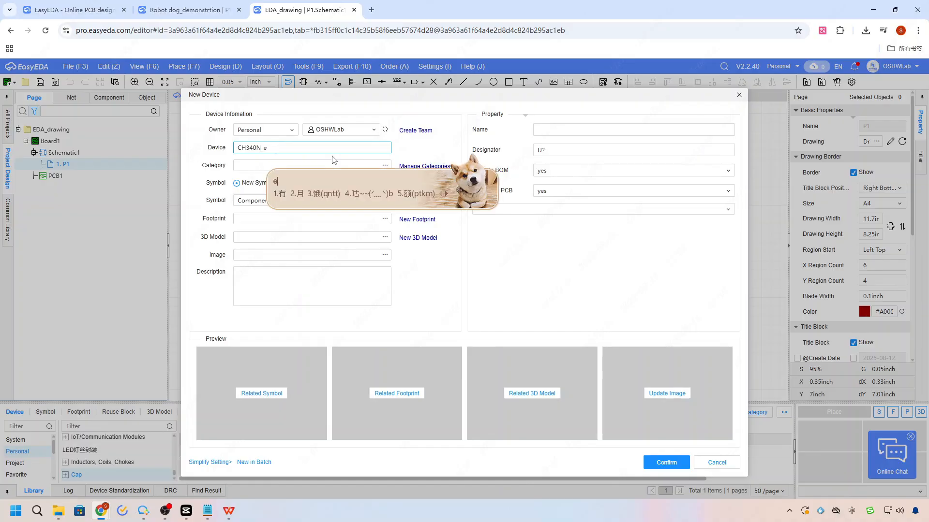
{"action": "key", "text": "BackSpace"}
{"action": "type", "text": "A"}
{"action": "type", "text": "E"}
{"action": "type", "text": "asy"}
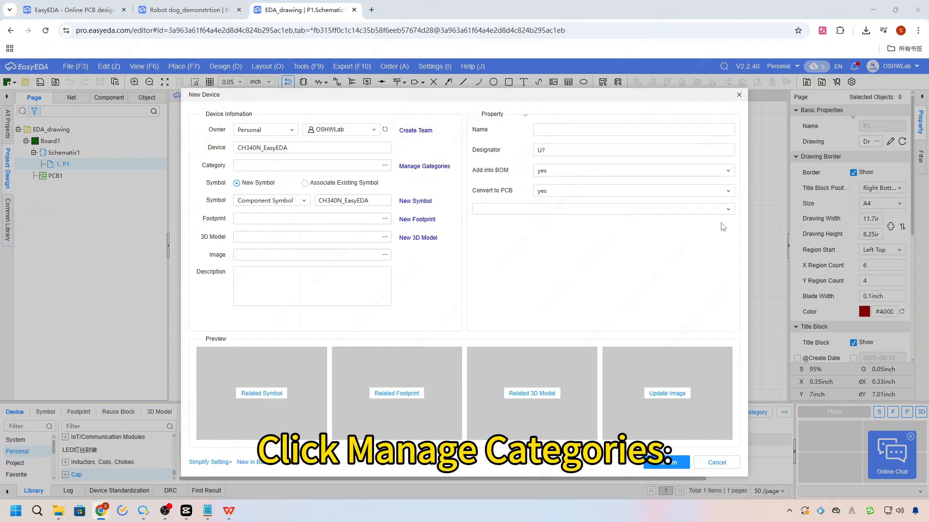
Add a primary device category named "Serial Communiction IC" in the category management settings.
{"action": "left_click", "coordinate": [420, 166]}
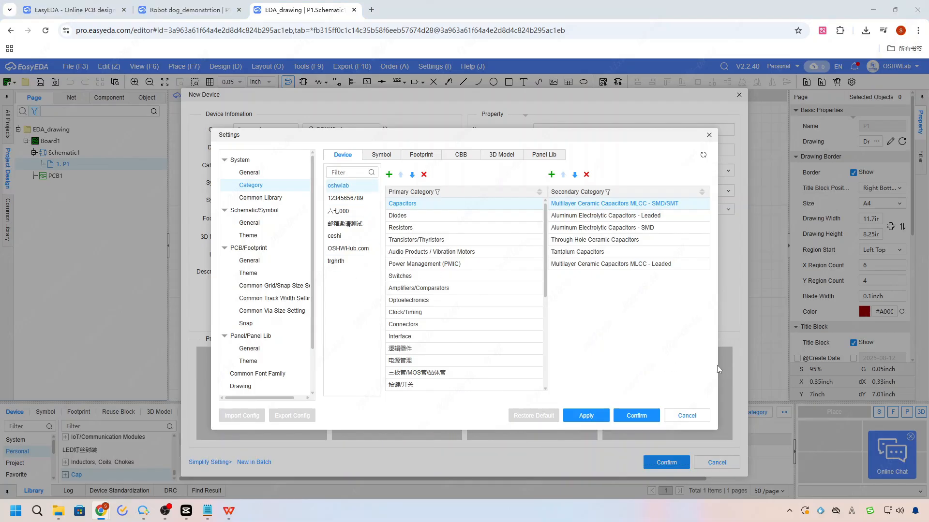
{"action": "left_click", "coordinate": [389, 174]}
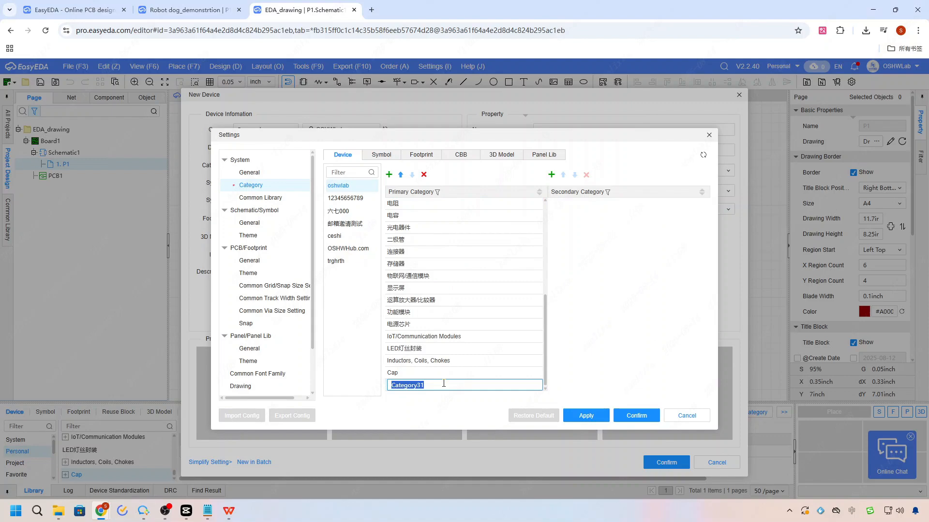
{"action": "key", "text": "BackSpace"}
{"action": "type", "text": "Secnd"}
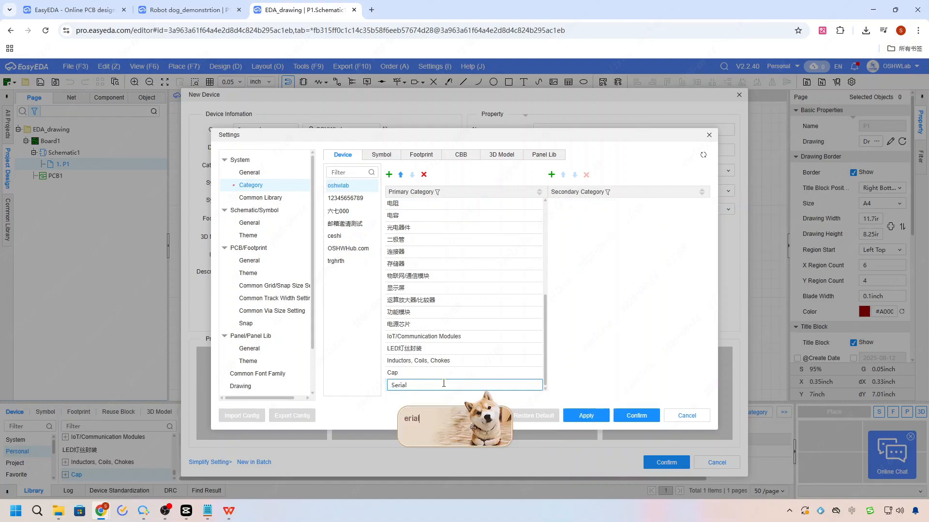
{"action": "key", "text": "Escape"}
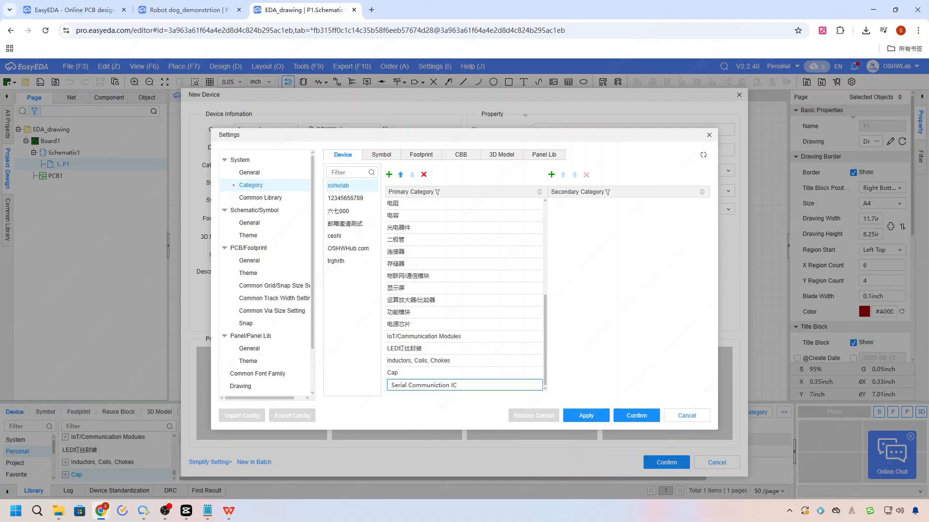
{"action": "key", "text": "Return"}
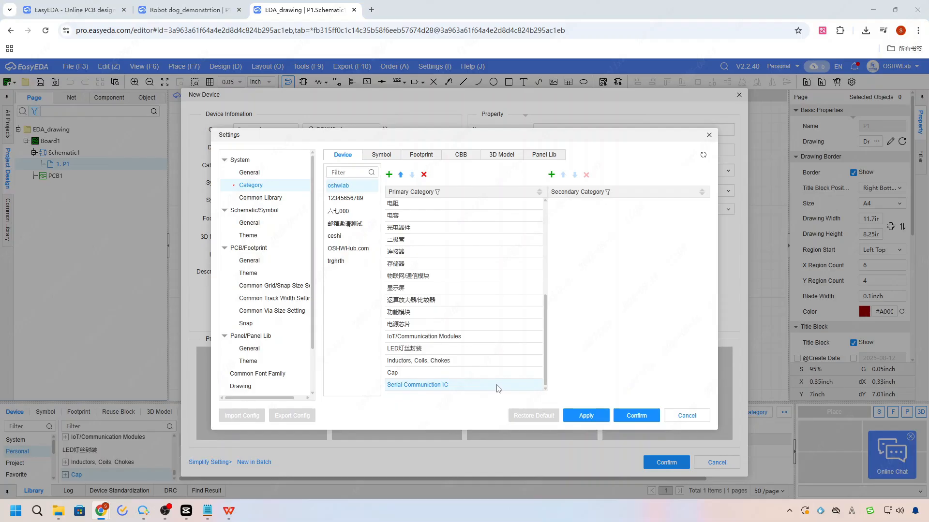
Add a secondary category named SMD under "Serial Communiction IC" and save the category settings.
{"action": "left_click", "coordinate": [551, 175]}
{"action": "type", "text": "SMD"}
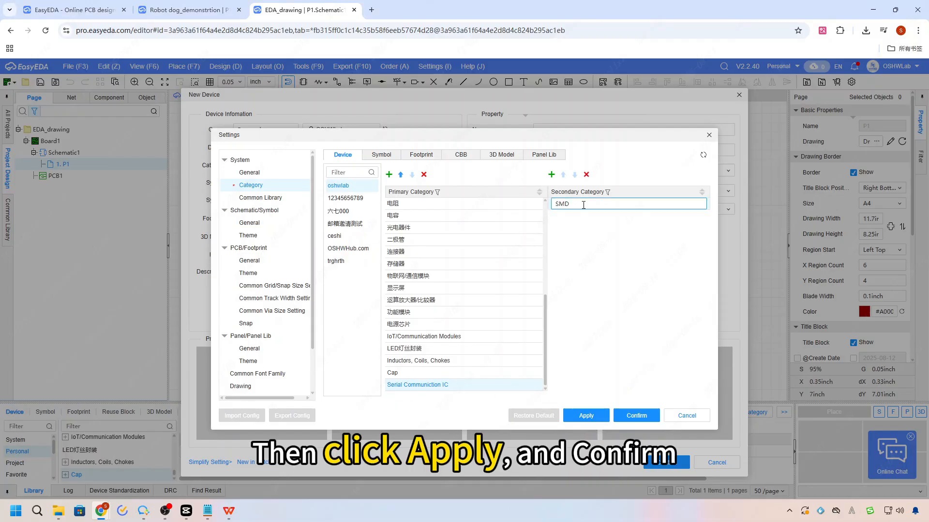
{"action": "left_click", "coordinate": [599, 411]}
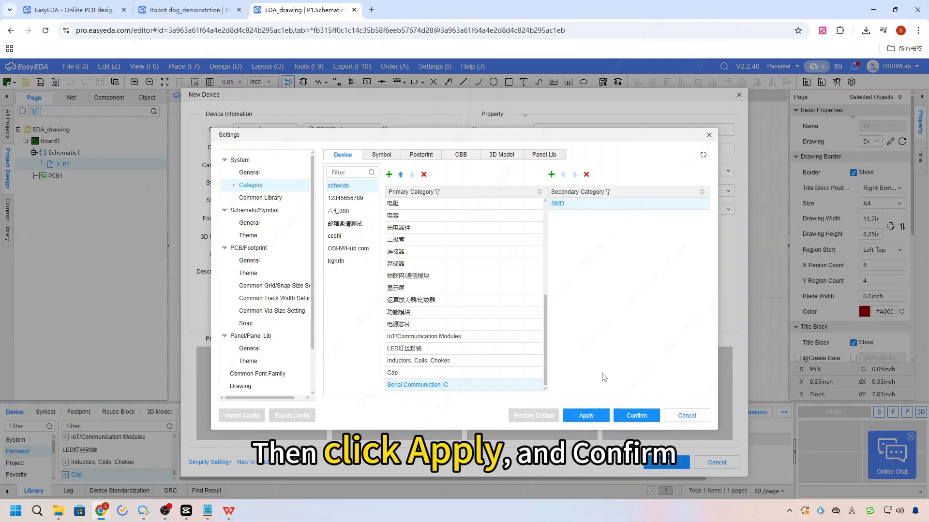
{"action": "left_click", "coordinate": [637, 417]}
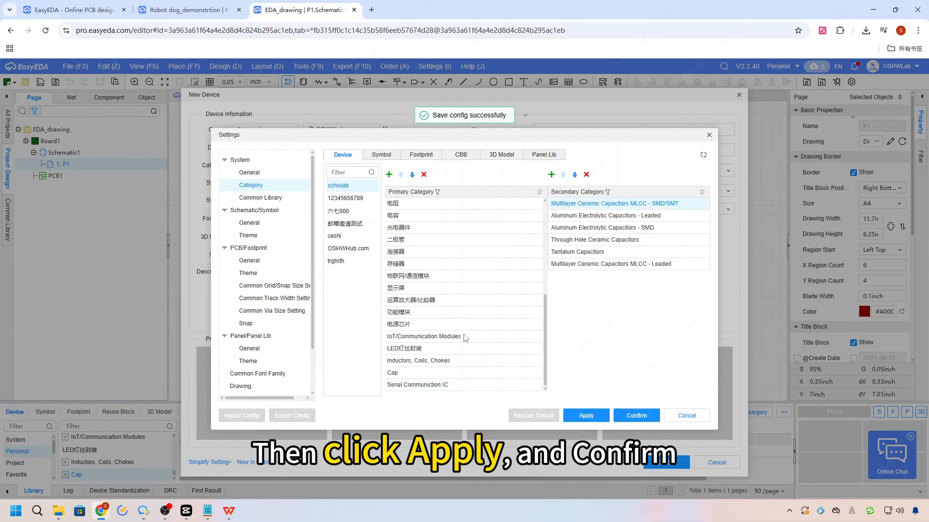
{"action": "left_click", "coordinate": [636, 416]}
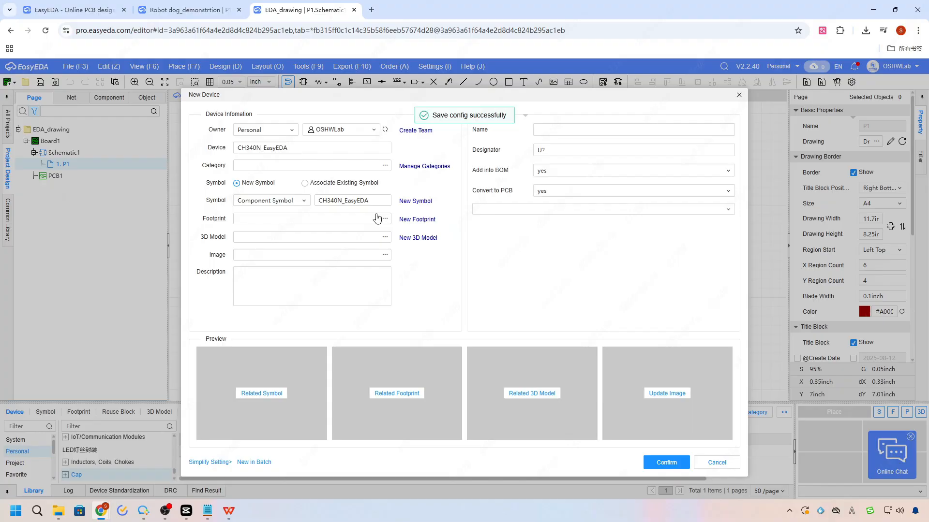
Assign the SMD subcategory of "Serial Communiction IC" to the device and create it with a new symbol.
{"action": "left_click", "coordinate": [385, 165]}
{"action": "scroll", "coordinate": [384, 290], "scroll_direction": "down", "scroll_amount": 5}
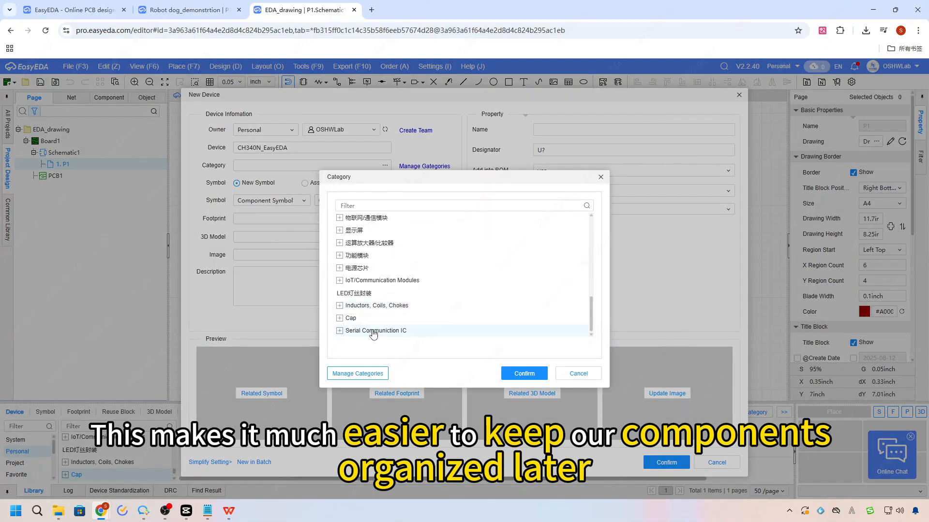
{"action": "left_click", "coordinate": [397, 335]}
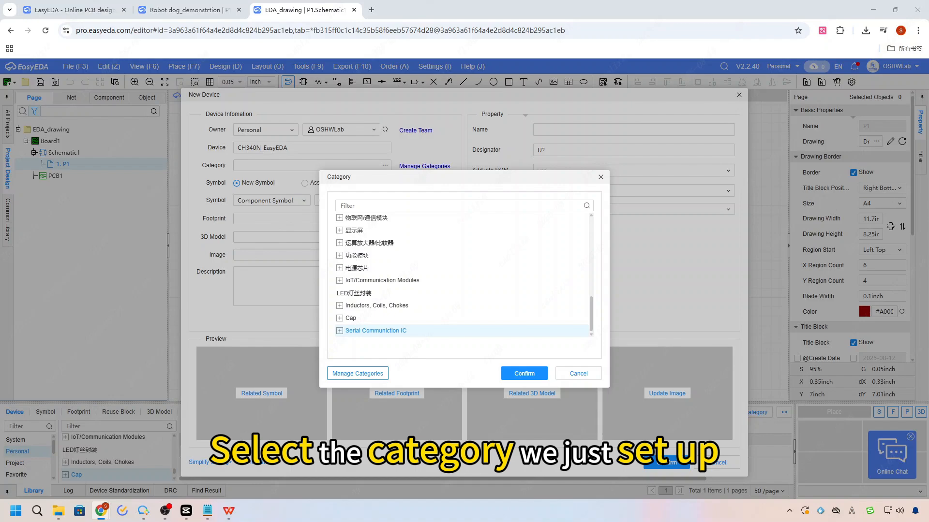
{"action": "left_click", "coordinate": [339, 331]}
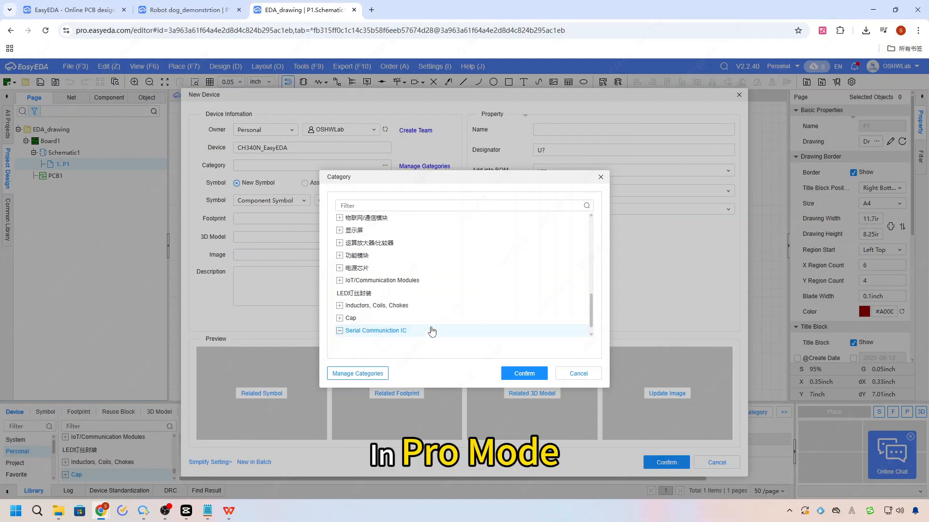
{"action": "scroll", "coordinate": [537, 322], "scroll_direction": "up", "scroll_amount": 10}
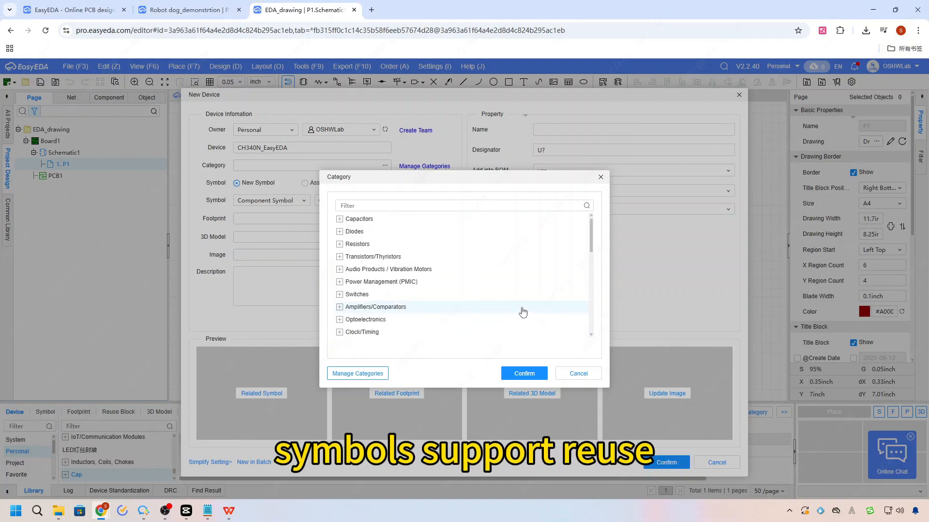
{"action": "left_click", "coordinate": [340, 221]}
{"action": "left_click", "coordinate": [341, 221]}
{"action": "scroll", "coordinate": [390, 252], "scroll_direction": "down", "scroll_amount": 8}
{"action": "left_click", "coordinate": [357, 331]}
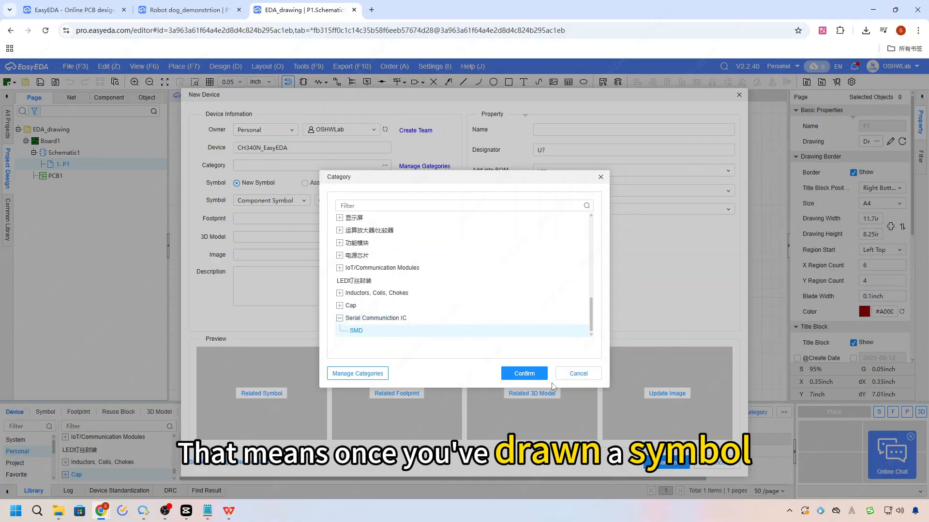
{"action": "left_click", "coordinate": [524, 373]}
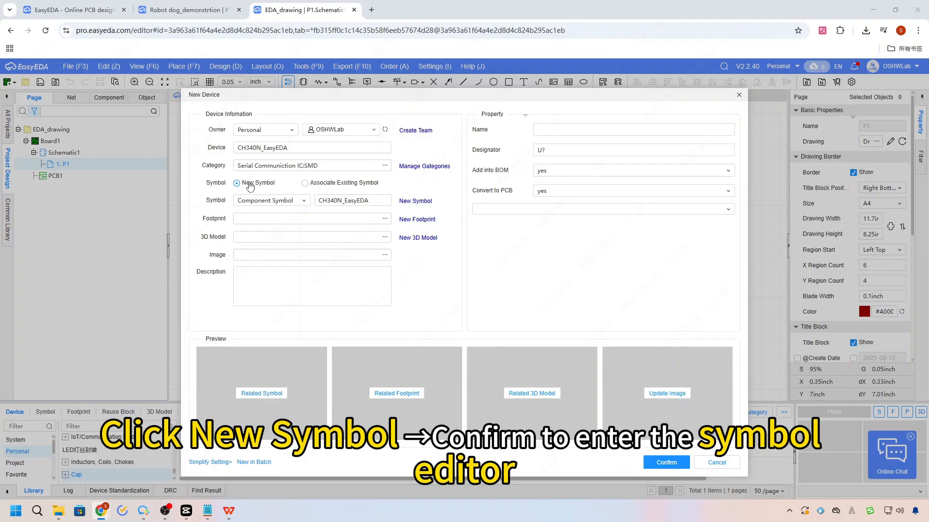
{"action": "left_click", "coordinate": [655, 459]}
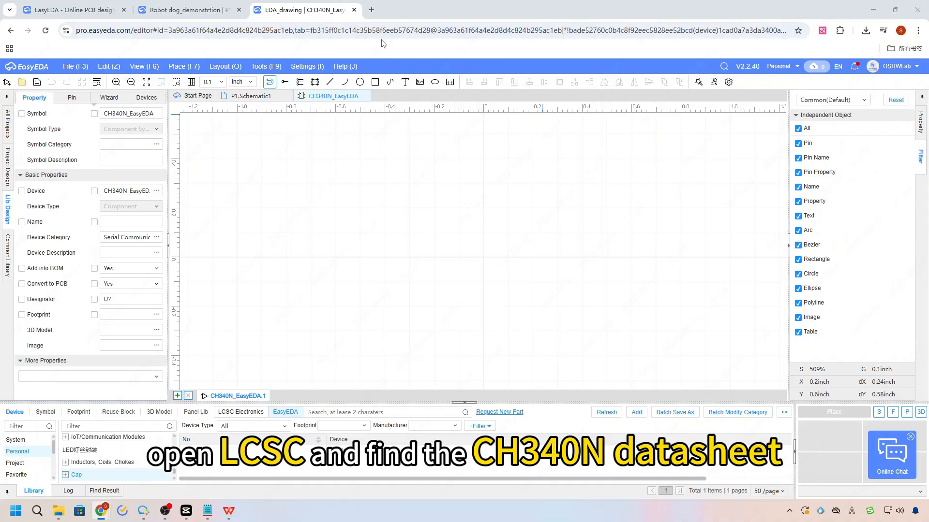
Open the LCSC website in a new browser tab and search it for CH340N.
{"action": "left_click", "coordinate": [370, 11]}
{"action": "type", "text": "lcsc"}
{"action": "key", "text": "Return"}
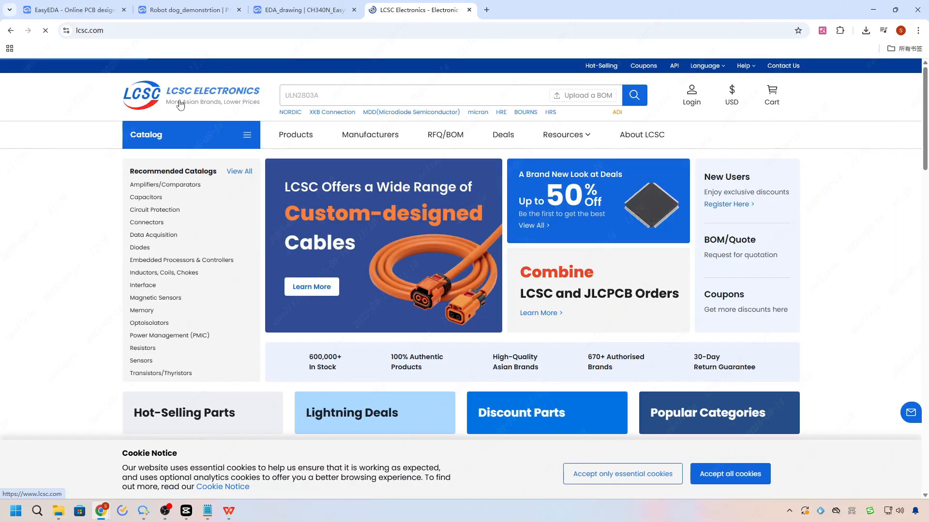
{"action": "left_click", "coordinate": [337, 95]}
{"action": "type", "text": "CH"}
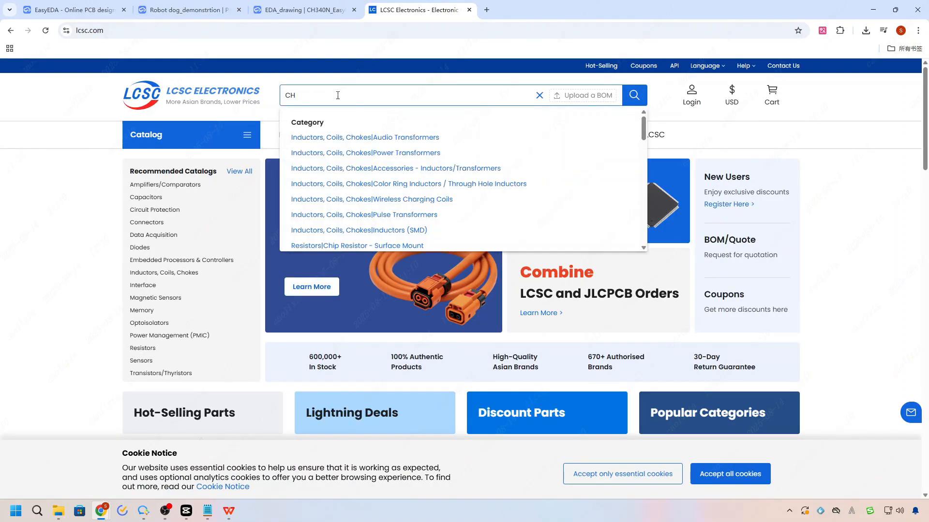
{"action": "type", "text": "340N"}
{"action": "key", "text": "Return"}
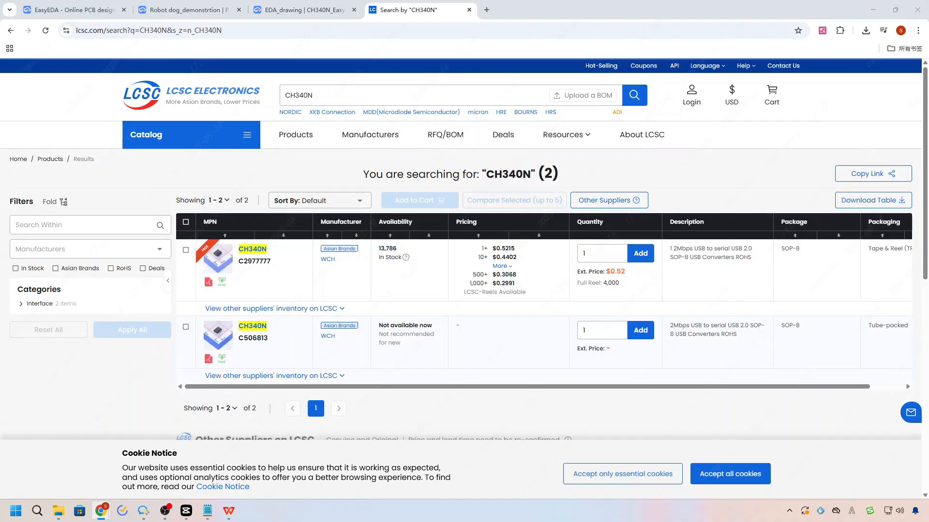
Open the datasheet of the first CH340N listing and examine its package and pin diagrams.
{"action": "left_click", "coordinate": [218, 258]}
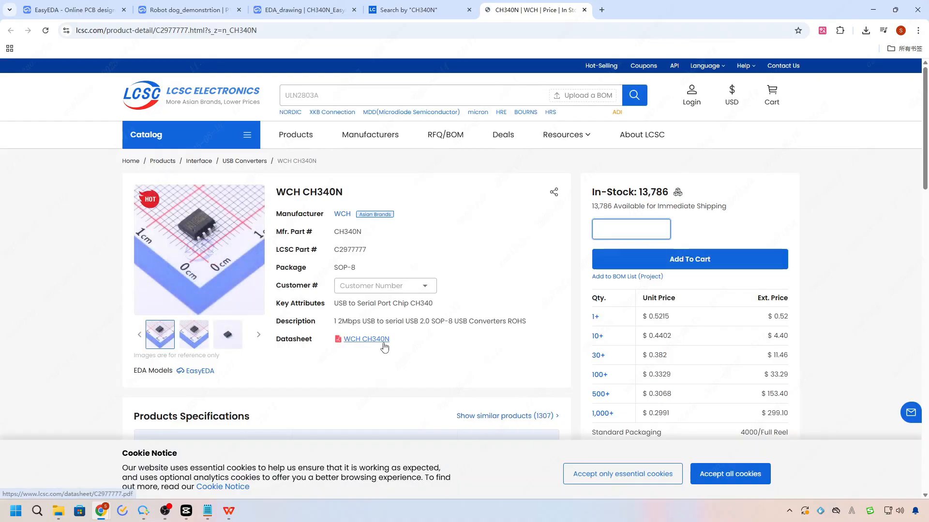
{"action": "left_click", "coordinate": [380, 340]}
{"action": "left_click", "coordinate": [734, 474]}
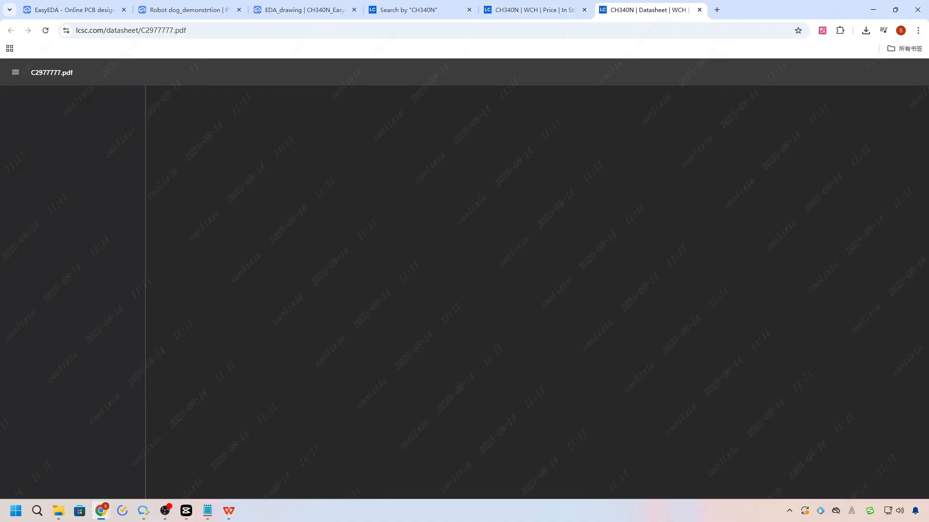
{"action": "scroll", "coordinate": [739, 324], "scroll_direction": "down", "scroll_amount": 15}
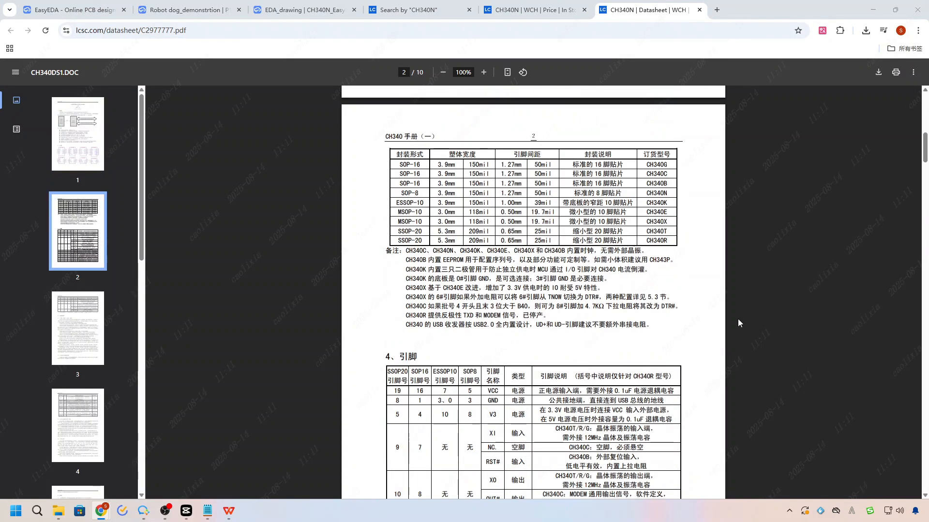
{"action": "scroll", "coordinate": [801, 300], "scroll_direction": "down", "scroll_amount": 20}
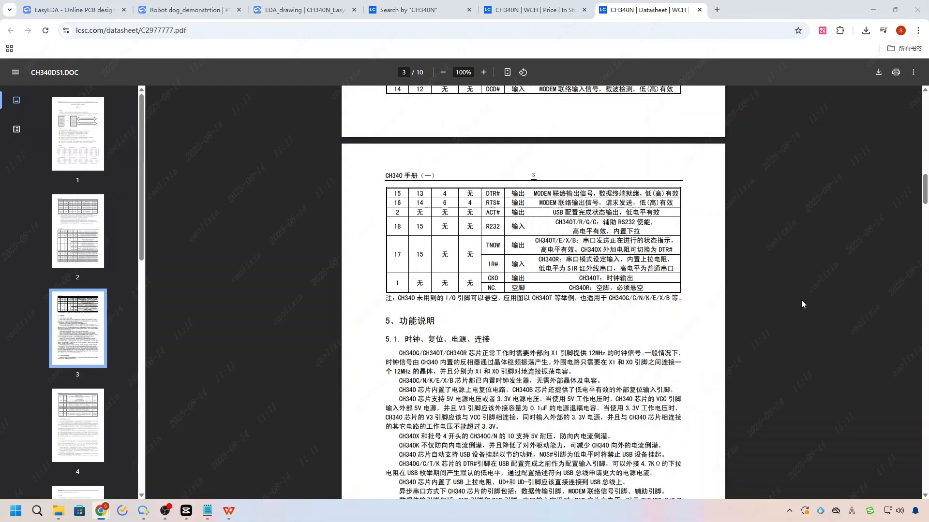
{"action": "scroll", "coordinate": [811, 293], "scroll_direction": "up", "scroll_amount": 10}
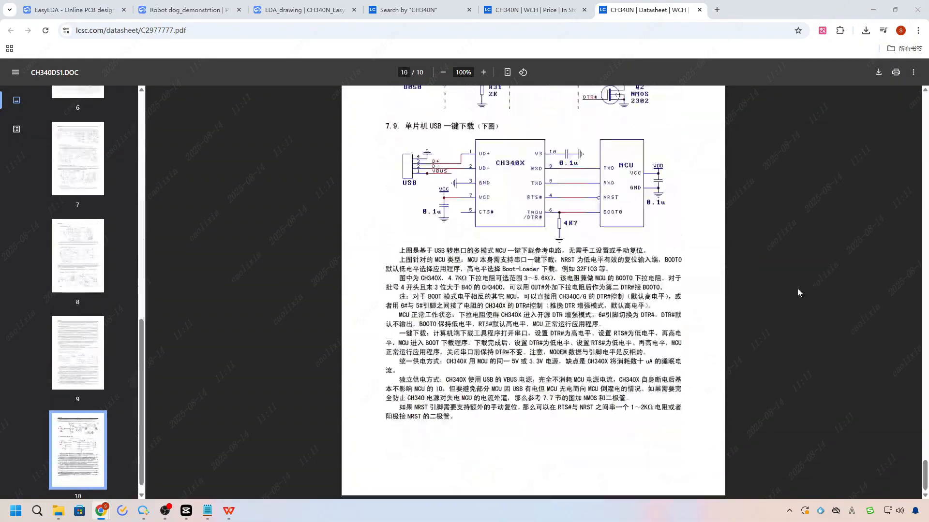
{"action": "scroll", "coordinate": [800, 291], "scroll_direction": "up", "scroll_amount": 20}
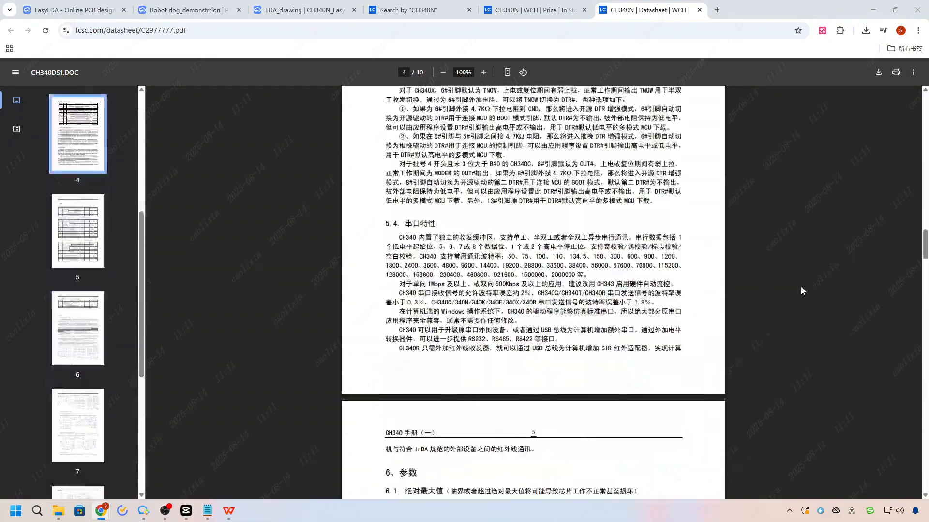
{"action": "scroll", "coordinate": [800, 290], "scroll_direction": "down", "scroll_amount": 2}
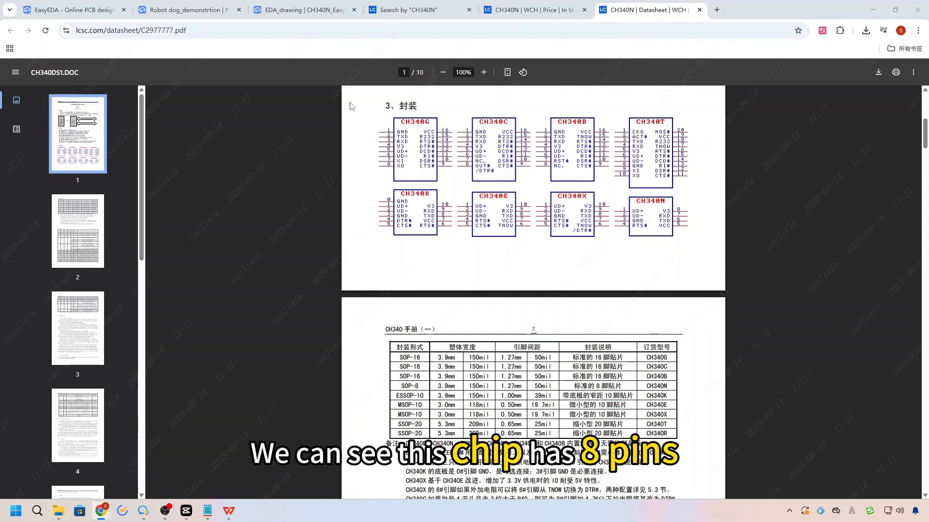
Use the Wizard in the EasyEDA editor to generate a DIP symbol with 4 pins on each side and the origin at the first pin.
{"action": "left_click", "coordinate": [305, 10]}
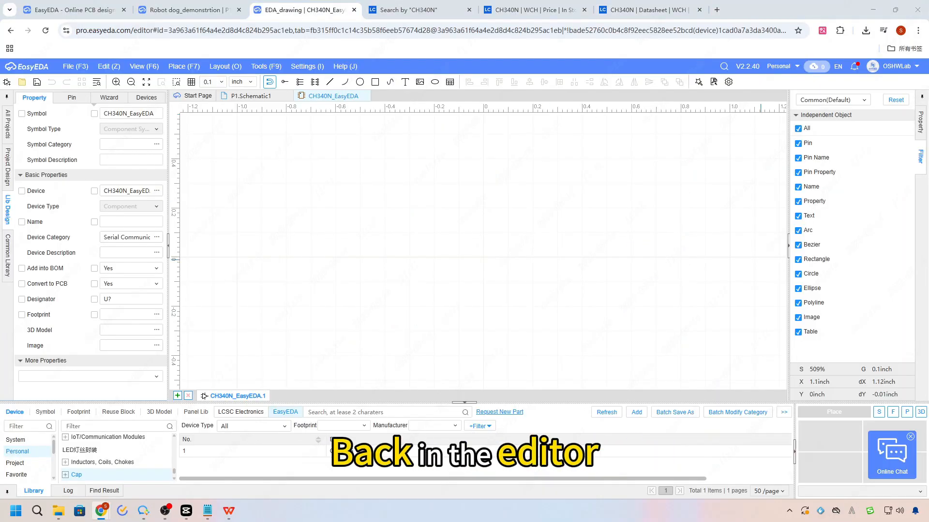
{"action": "scroll", "coordinate": [618, 251], "scroll_direction": "down", "scroll_amount": 2}
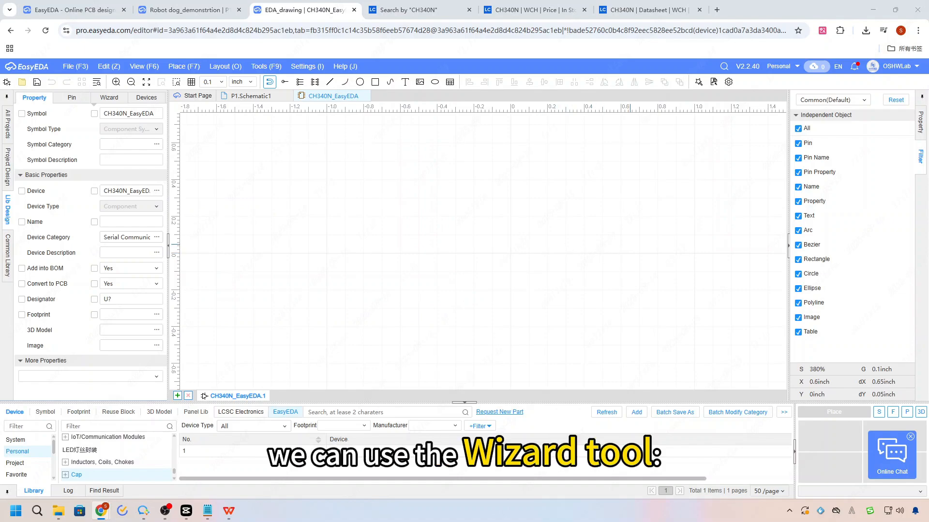
{"action": "left_click", "coordinate": [120, 100]}
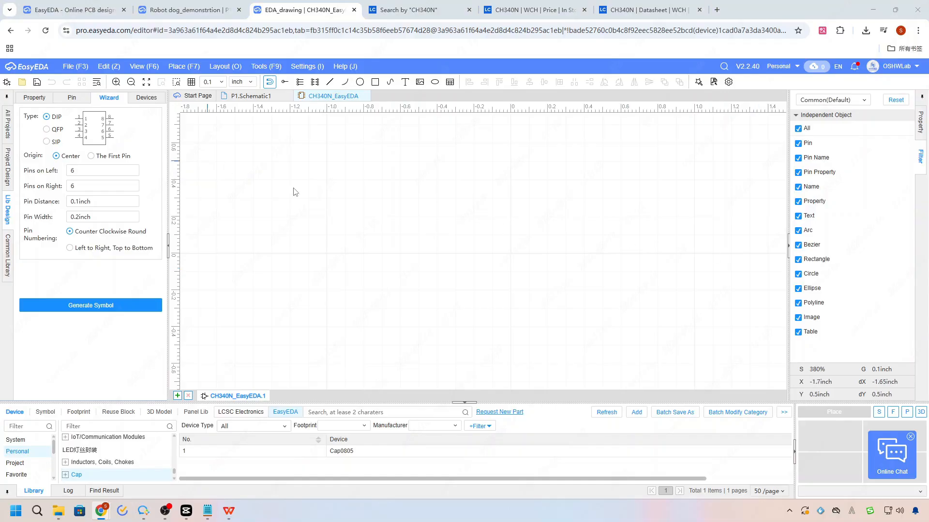
{"action": "double_click", "coordinate": [72, 170]}
{"action": "left_click_drag", "start_coordinate": [89, 173], "coordinate": [58, 188]}
{"action": "type", "text": "44"}
{"action": "left_click", "coordinate": [91, 156]}
{"action": "left_click", "coordinate": [102, 306]}
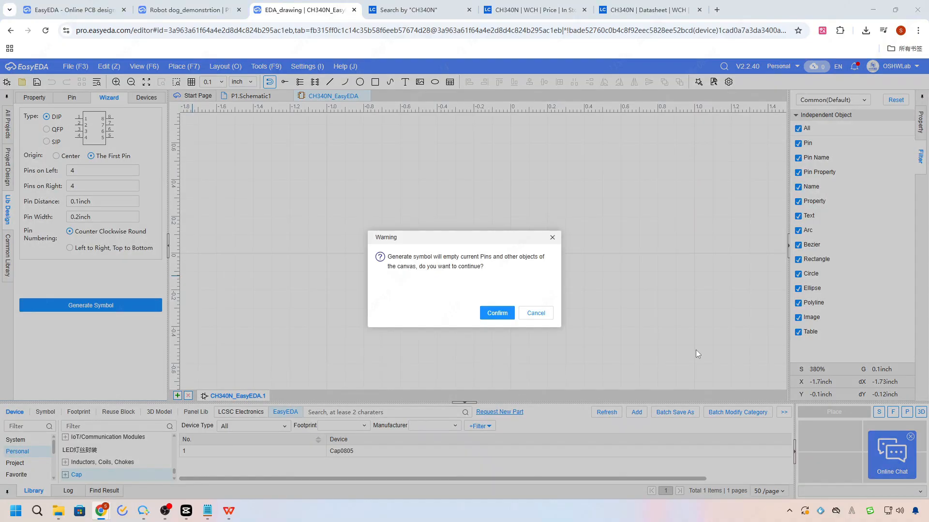
{"action": "left_click", "coordinate": [497, 313]}
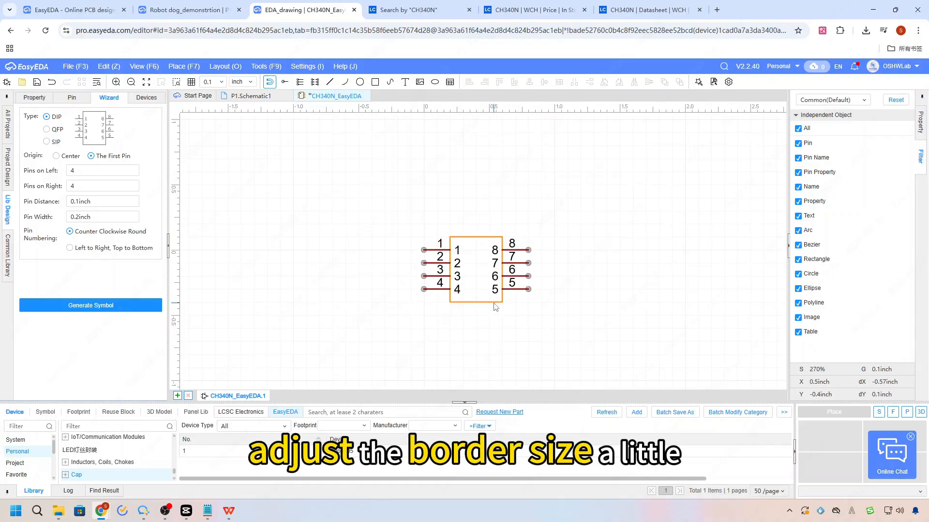
Check the CH340N pinout in the datasheet and rename the symbol's pin 1 as UD+.
{"action": "left_click", "coordinate": [643, 11]}
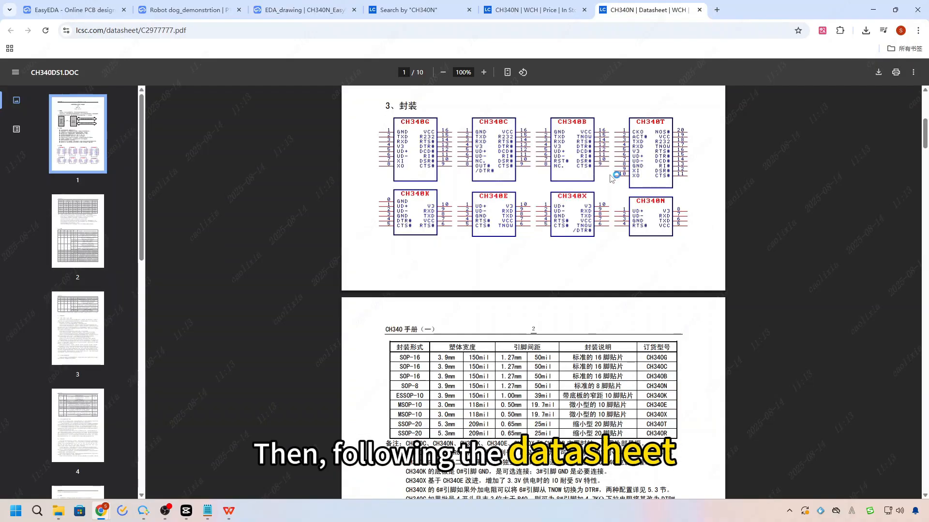
{"action": "scroll", "coordinate": [469, 169], "scroll_direction": "down", "scroll_amount": 3, "text": "ctrl"}
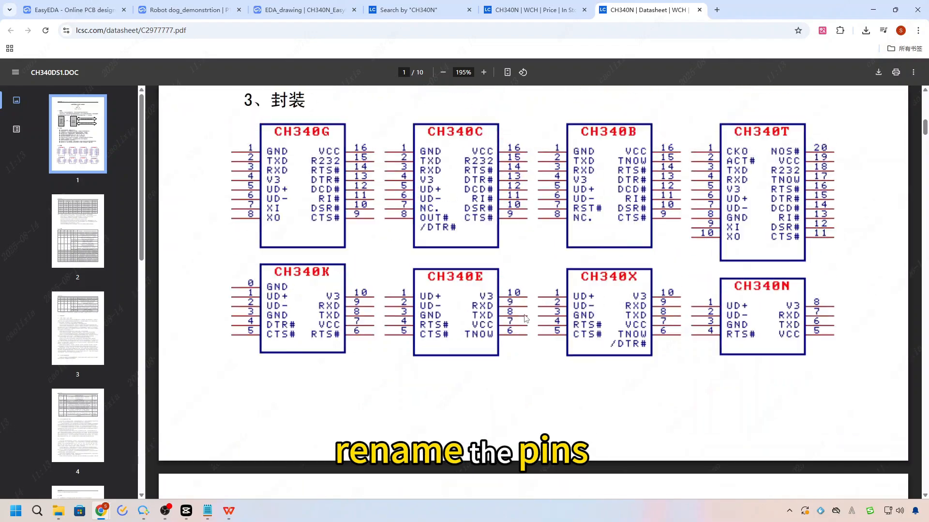
{"action": "left_click", "coordinate": [532, 9]}
{"action": "left_click", "coordinate": [305, 10]}
{"action": "double_click", "coordinate": [460, 249]}
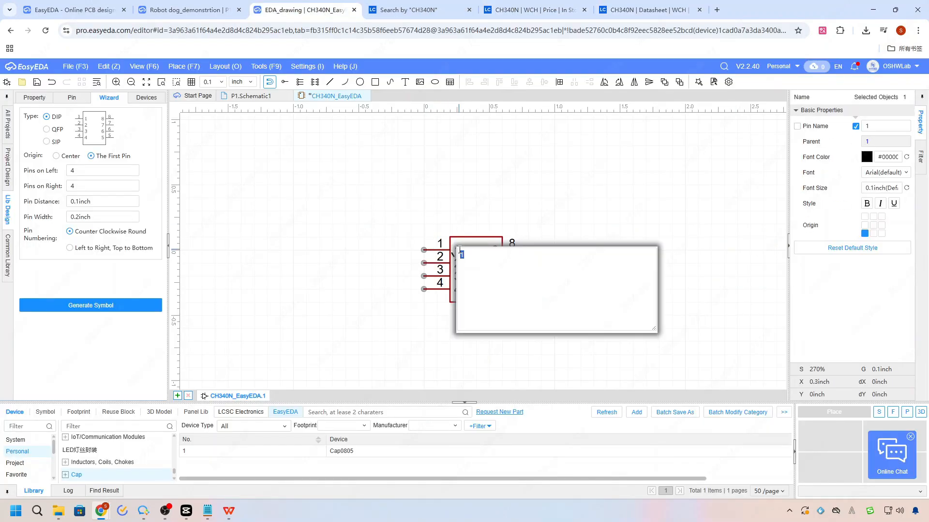
{"action": "left_click", "coordinate": [913, 304]}
{"action": "double_click", "coordinate": [459, 252]}
{"action": "type", "text": "UD"}
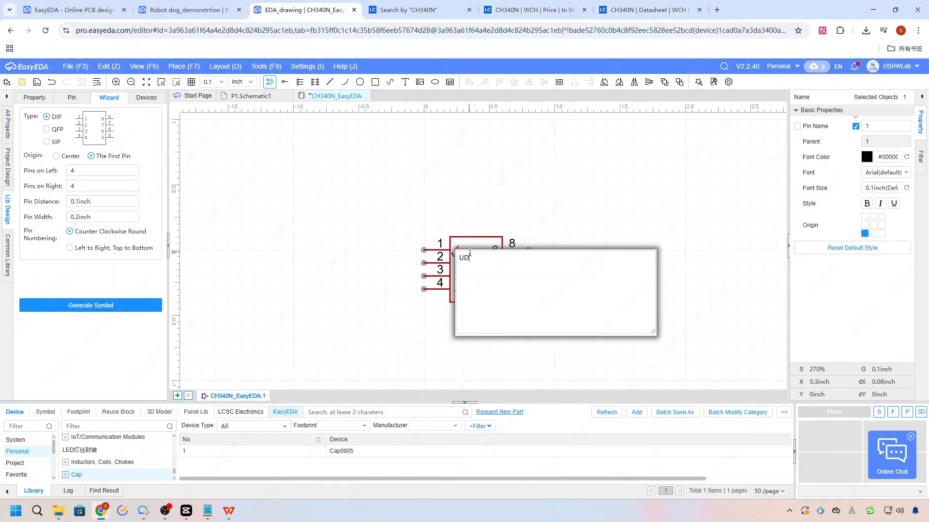
{"action": "type", "text": "+"}
{"action": "key", "text": "Return"}
Rename the symbol's pins 2, 3 and 4 as UD-, GND and RTS#.
{"action": "double_click", "coordinate": [459, 263]}
{"action": "type", "text": "UD"}
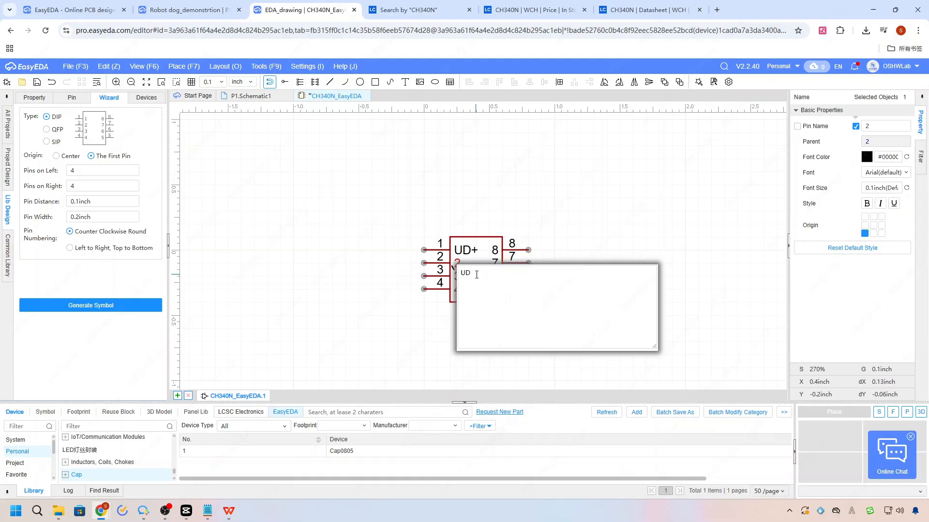
{"action": "type", "text": "-"}
{"action": "key", "text": "Return"}
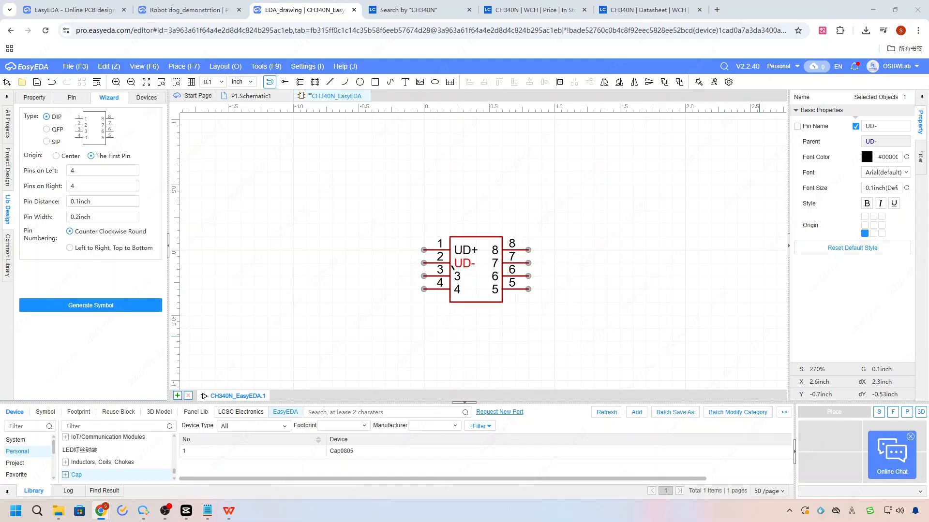
{"action": "double_click", "coordinate": [457, 276]}
{"action": "key", "text": "Return"}
{"action": "double_click", "coordinate": [460, 291]}
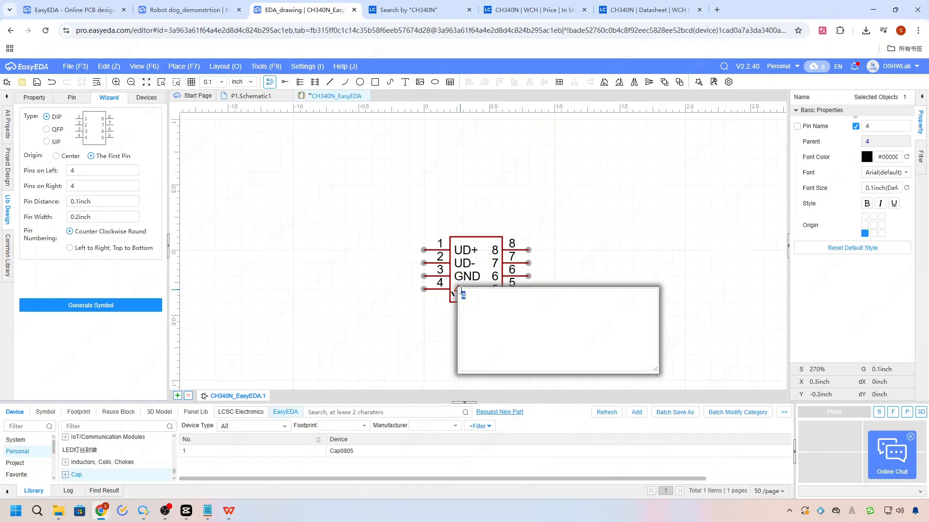
{"action": "key", "text": "Return"}
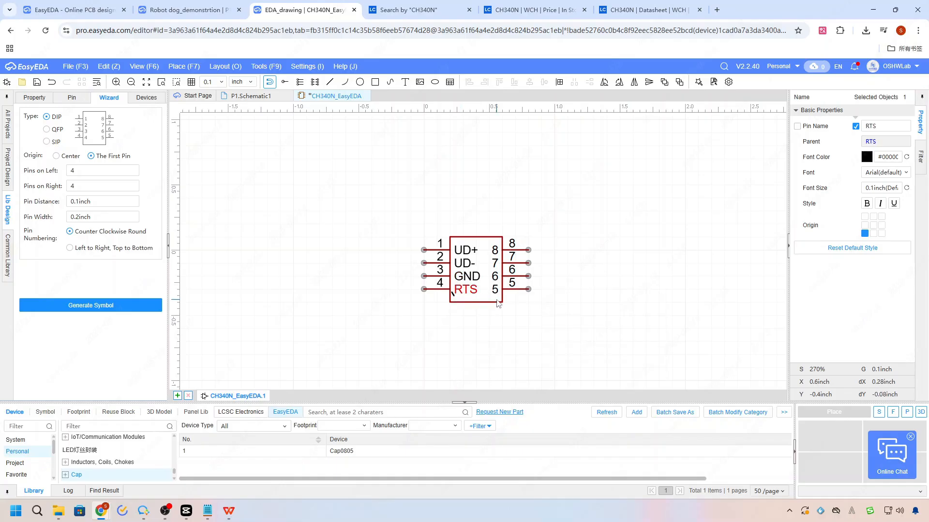
{"action": "double_click", "coordinate": [466, 292]}
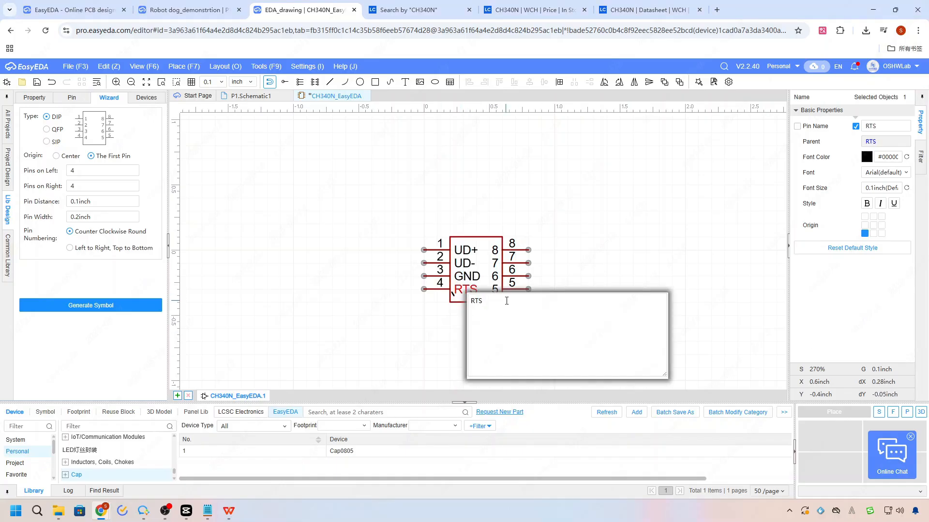
{"action": "left_click", "coordinate": [570, 282]}
Widen the symbol's body rectangle to 0.6 inch so the pin names have more room.
{"action": "left_click_drag", "start_coordinate": [550, 317], "coordinate": [541, 263]}
{"action": "left_click", "coordinate": [503, 250]}
{"action": "left_click_drag", "start_coordinate": [502, 237], "coordinate": [530, 233]}
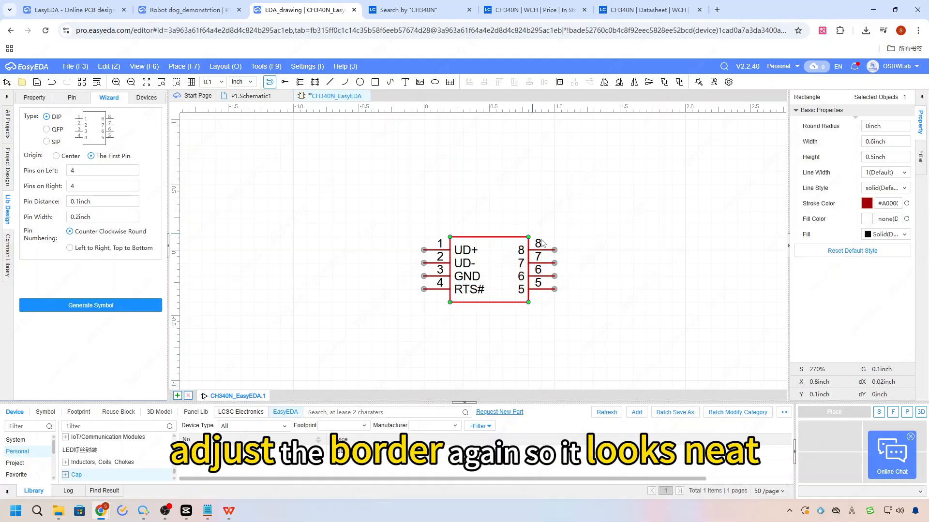
{"action": "left_click", "coordinate": [550, 235]}
Recheck the CH340N pinout in the datasheet and rename the symbol's pins 5 and 6 as VCC and TXD.
{"action": "left_click", "coordinate": [631, 13]}
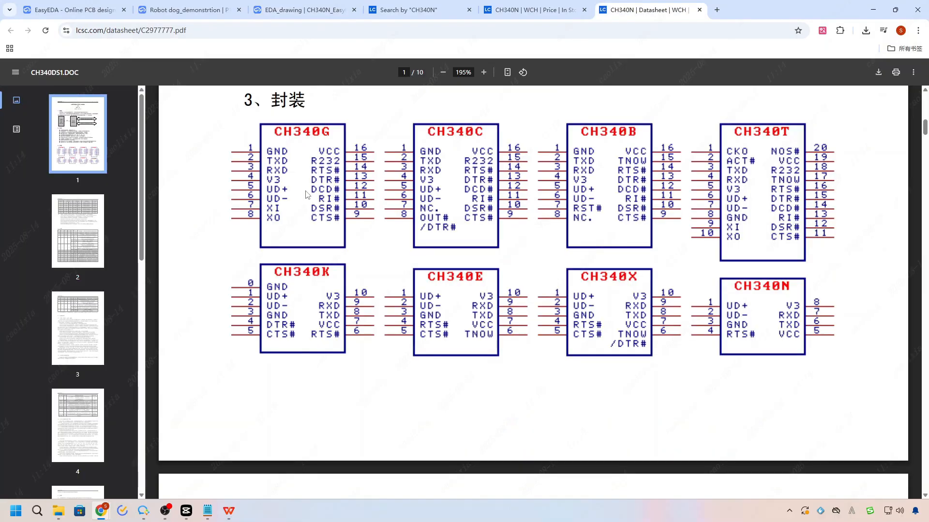
{"action": "left_click", "coordinate": [289, 11]}
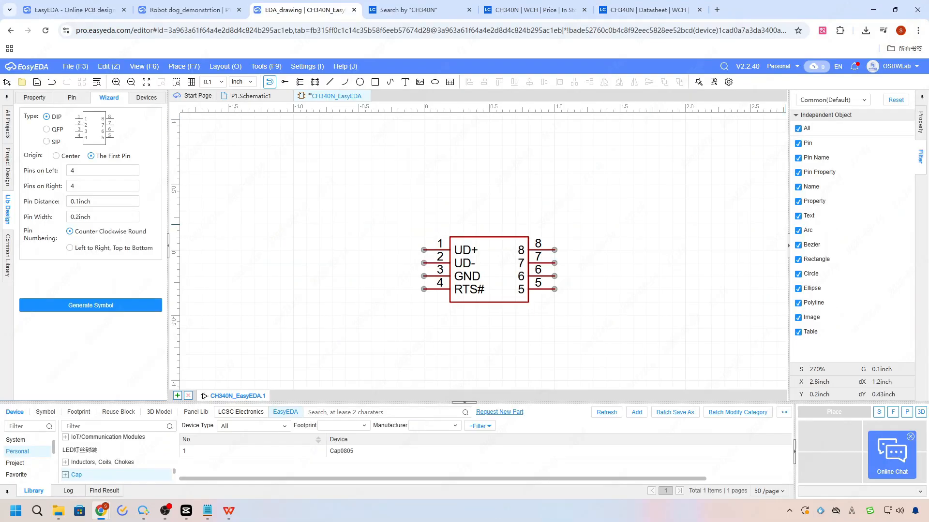
{"action": "scroll", "coordinate": [588, 267], "scroll_direction": "up", "scroll_amount": 1}
{"action": "double_click", "coordinate": [458, 301]}
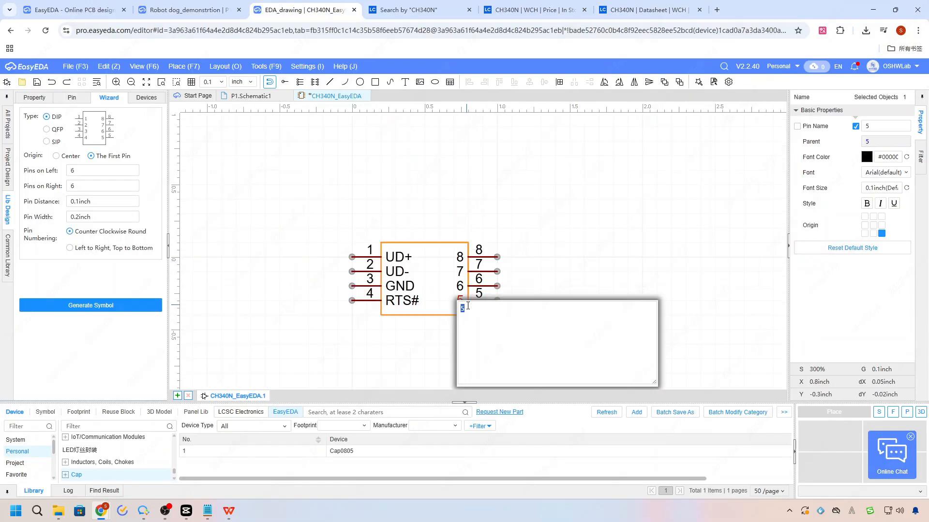
{"action": "type", "text": "vcc"}
{"action": "key", "text": "Return"}
{"action": "double_click", "coordinate": [458, 287]}
{"action": "type", "text": "txd"}
{"action": "key", "text": "Return"}
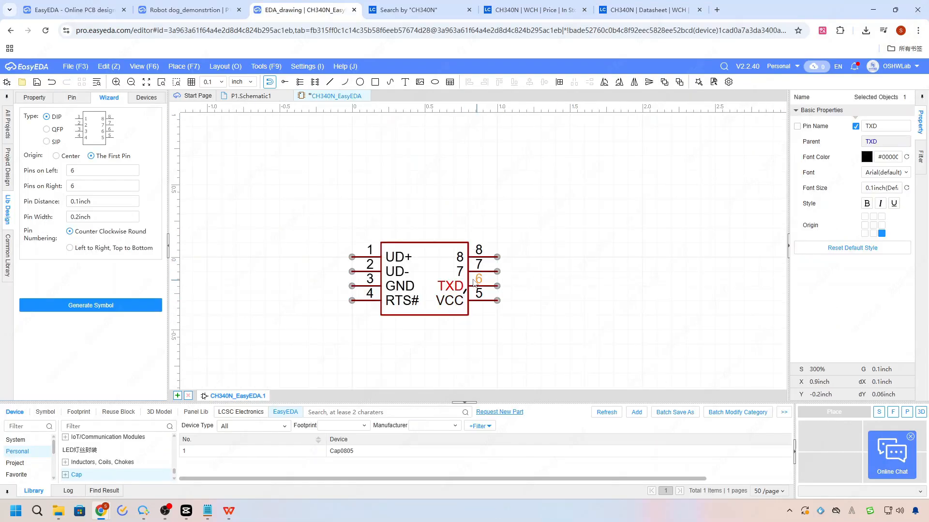
Rename the symbol's pins 7 and 8 as RXD and V3.
{"action": "double_click", "coordinate": [471, 273]}
{"action": "type", "text": "RXd"}
{"action": "key", "text": "Return"}
{"action": "double_click", "coordinate": [460, 257]}
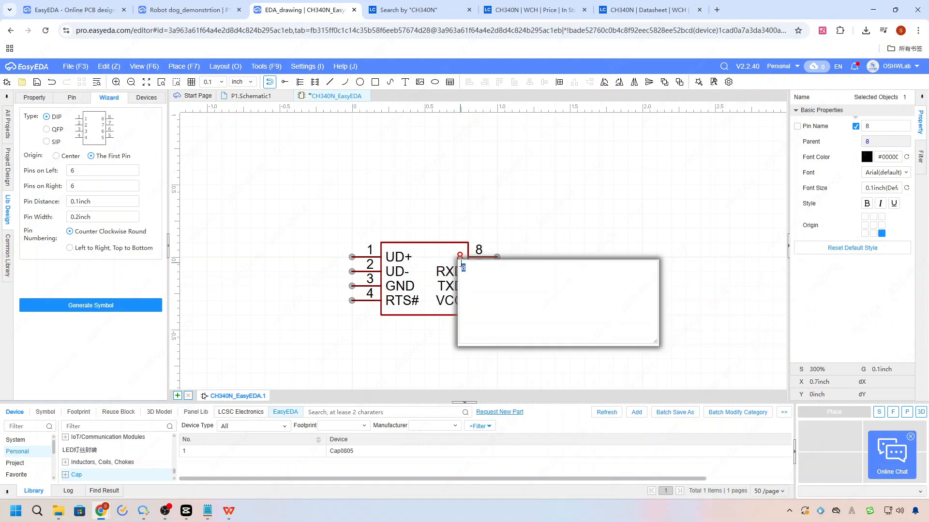
{"action": "type", "text": "v3"}
{"action": "key", "text": "Return"}
Save the CH340N_EasyEDA symbol with its renamed pins.
{"action": "scroll", "coordinate": [641, 316], "scroll_direction": "down", "scroll_amount": 1}
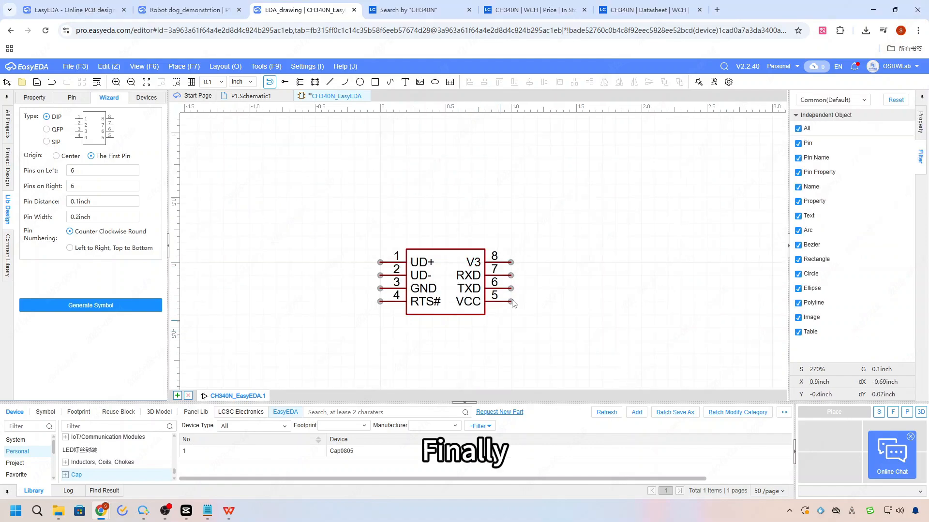
{"action": "scroll", "coordinate": [503, 283], "scroll_direction": "down", "scroll_amount": 3}
{"action": "key", "text": "ctrl+s"}
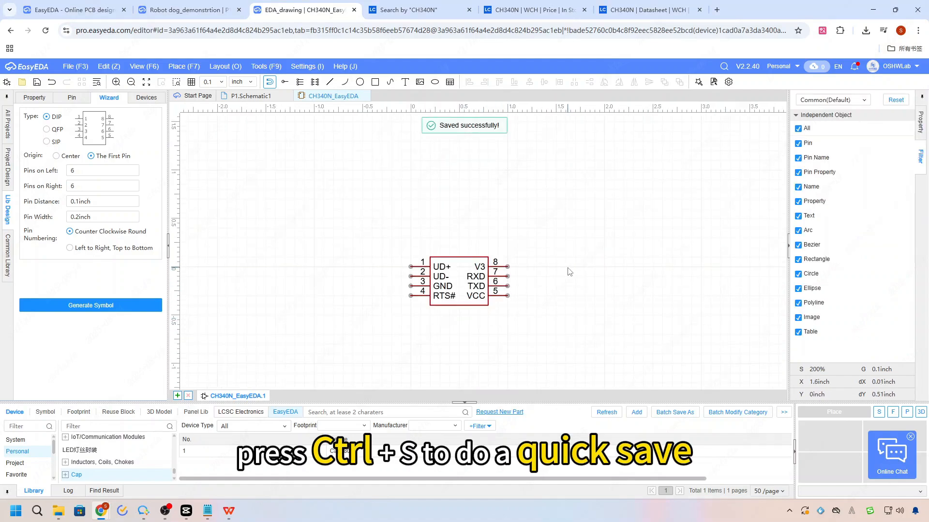
Select the new device in the SMD subcategory of "Serial Communiction IC" in the personal library and close the online chat widget.
{"action": "scroll", "coordinate": [99, 467], "scroll_direction": "down", "scroll_amount": 1}
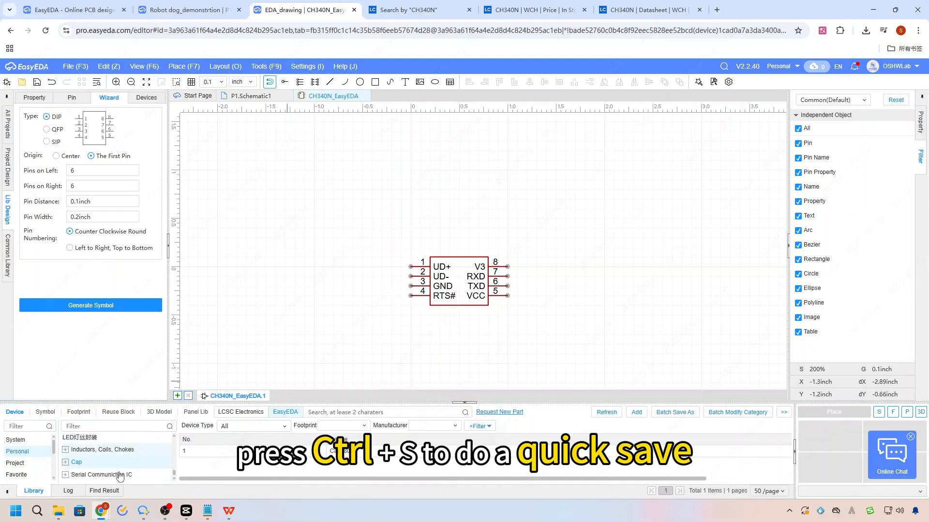
{"action": "left_click", "coordinate": [65, 475]}
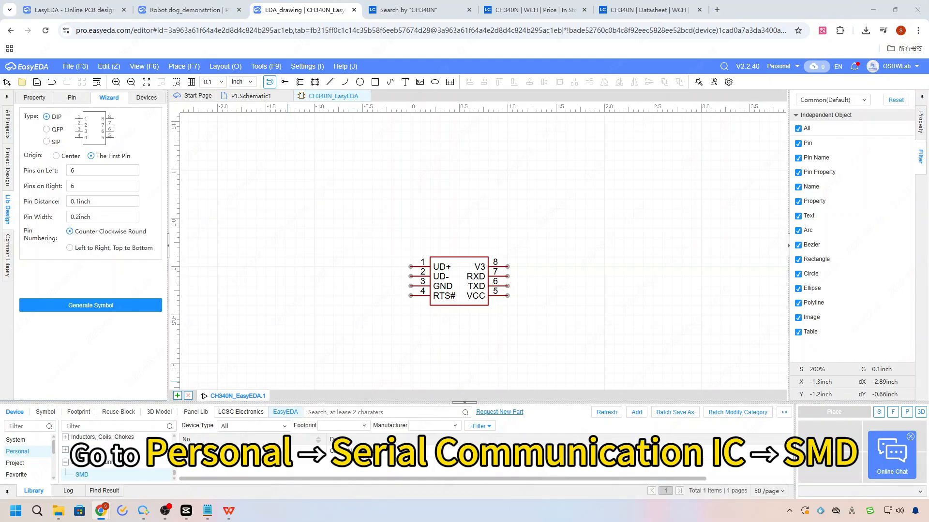
{"action": "left_click", "coordinate": [910, 436]}
{"action": "left_click", "coordinate": [484, 451]}
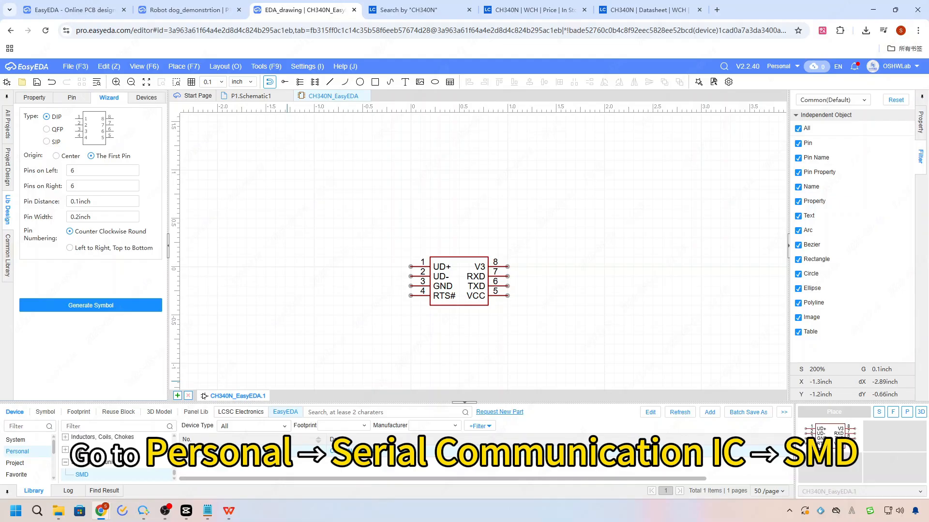